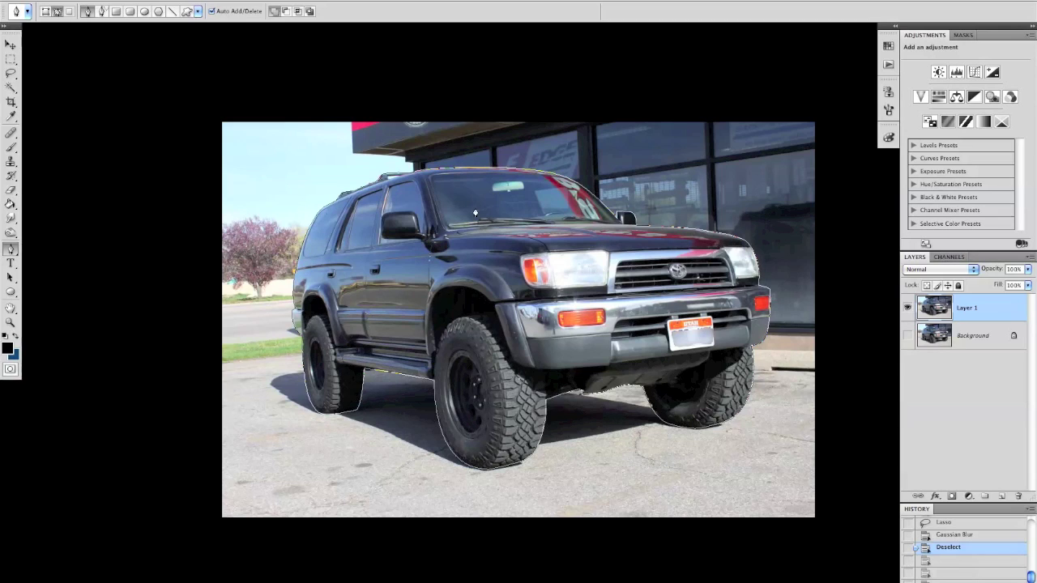
Step: Convert the traced SUV path into a selection
right_click(403, 281)
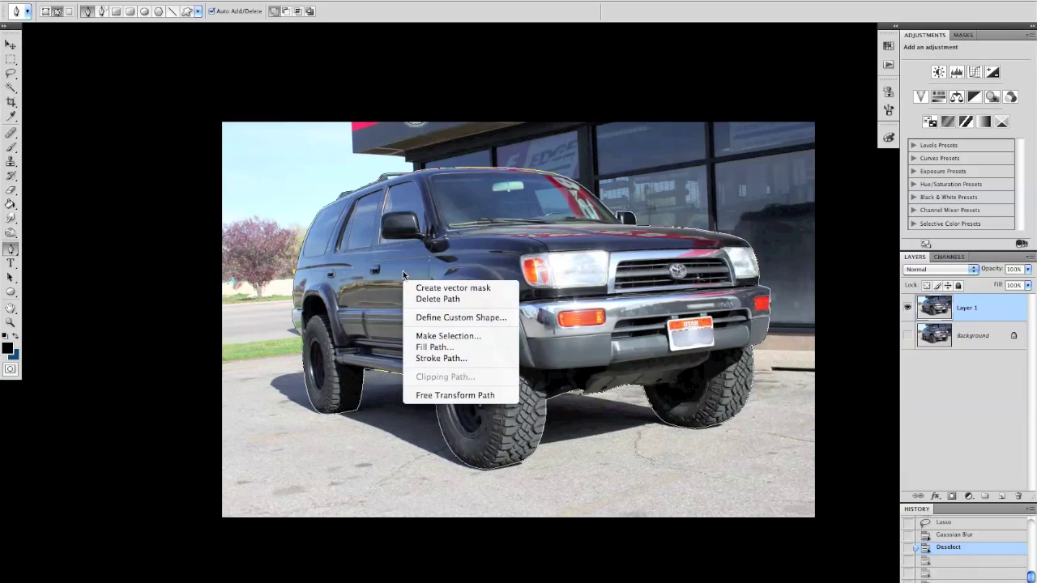
left_click(433, 334)
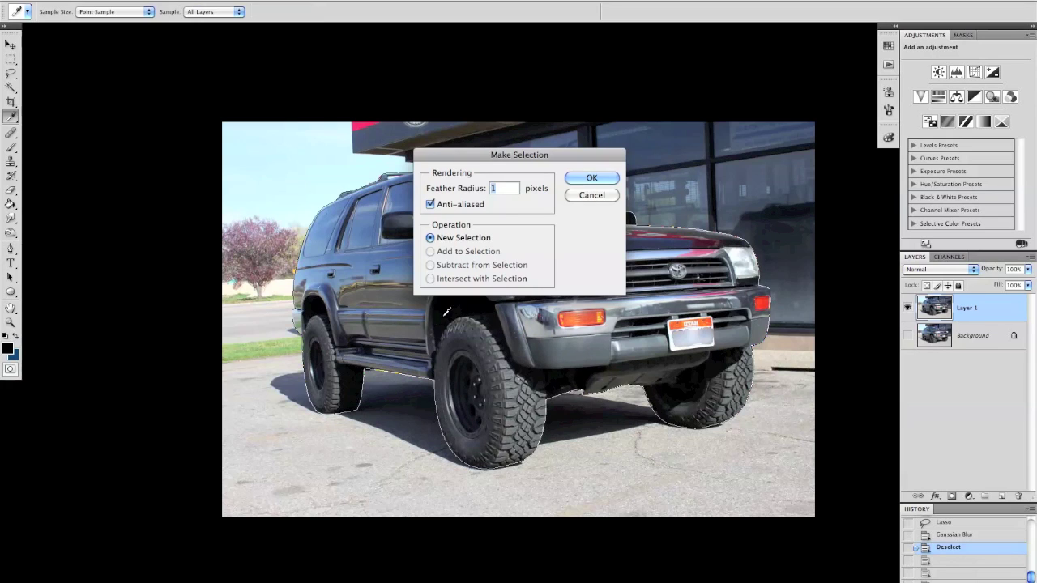
left_click(595, 177)
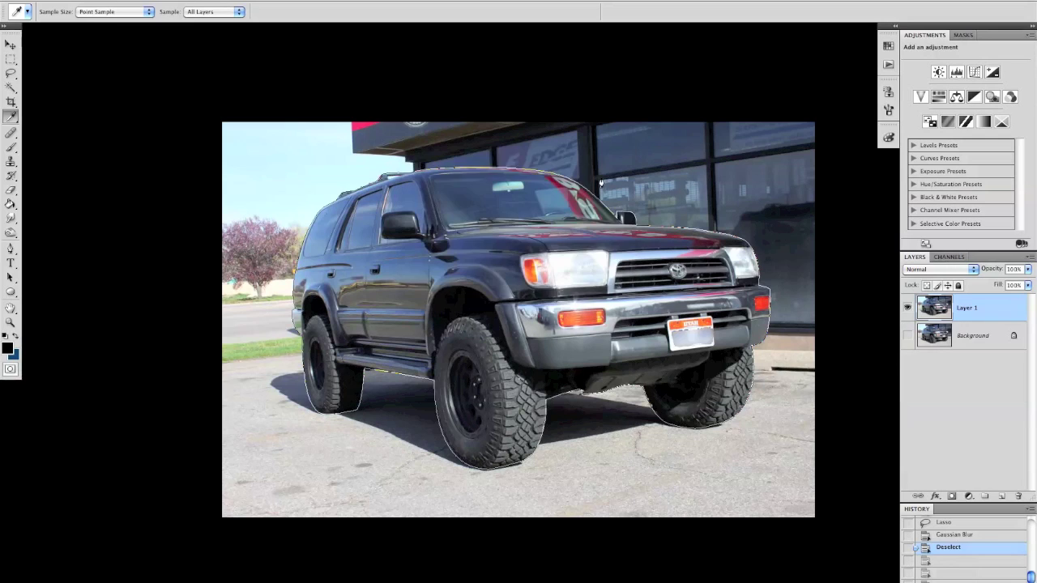
Step: Copy the selected SUV onto new Layer 2 and hide the original photo layer
key("p")
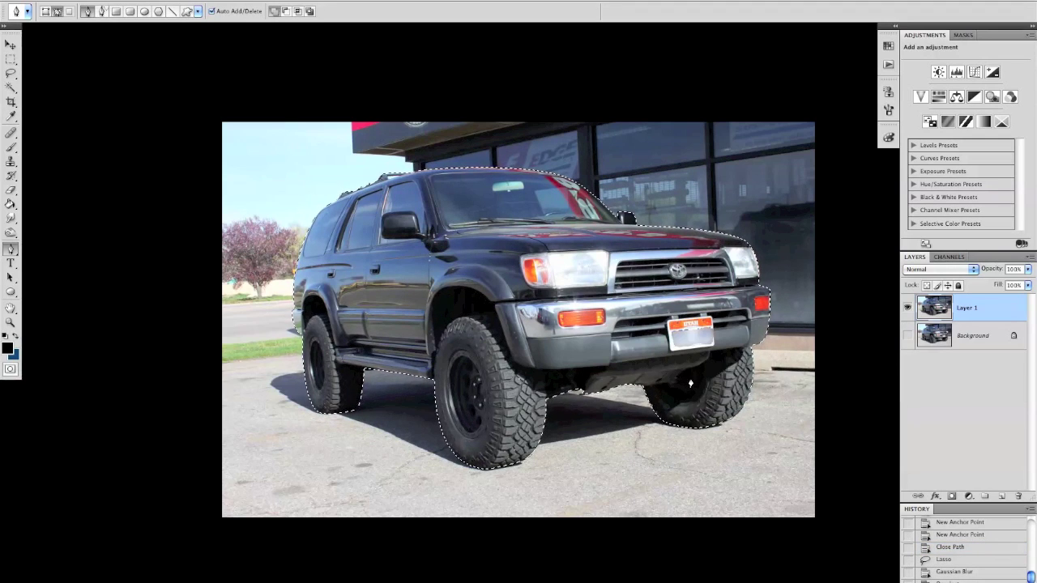
key("ctrl+j")
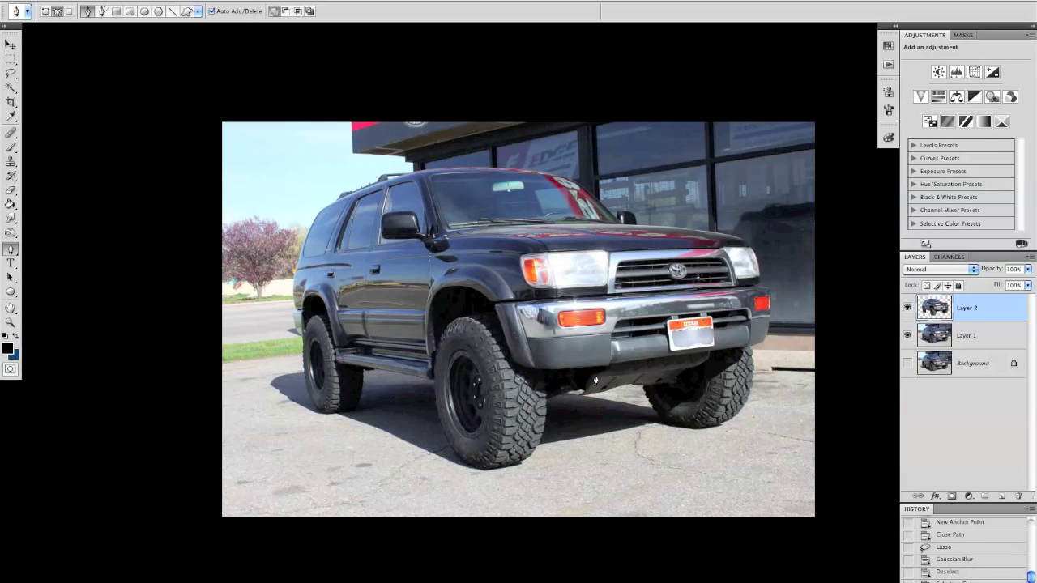
left_click(907, 336)
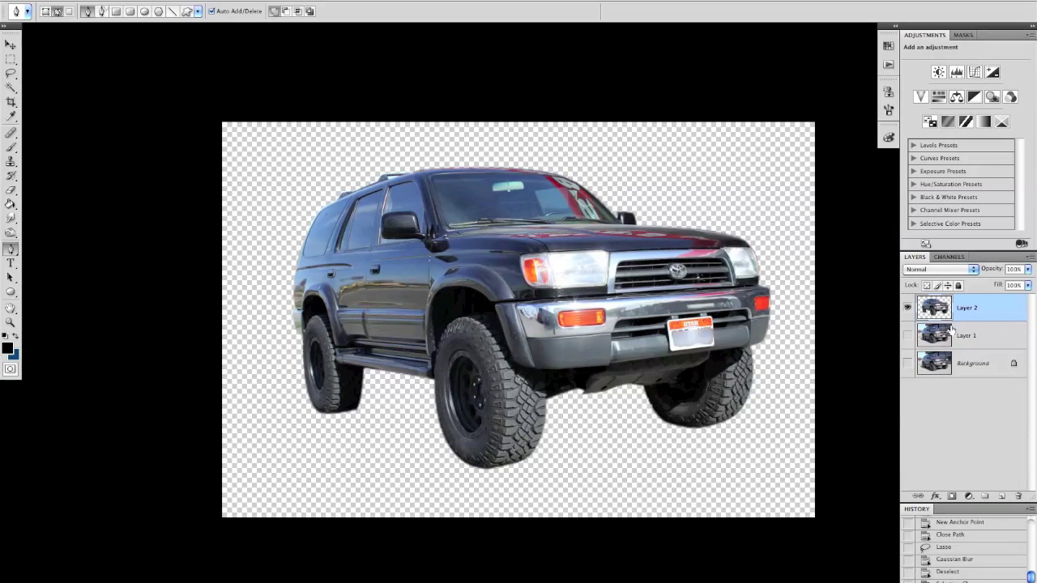
Step: Duplicate the SUV cut-out as Layer 2 copy and add an empty Layer 3 above Layer 1
key("super+j")
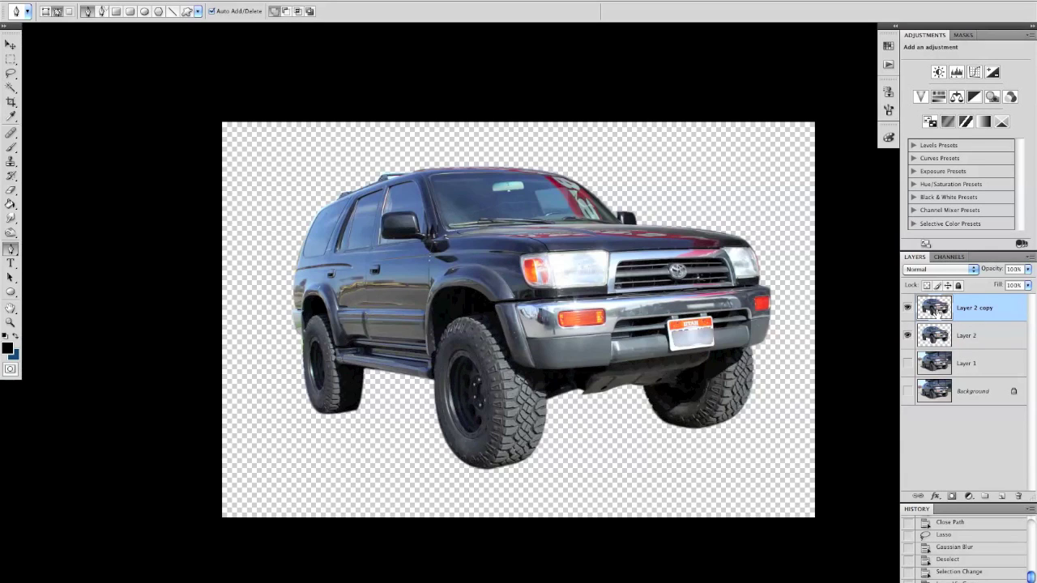
left_click(989, 375)
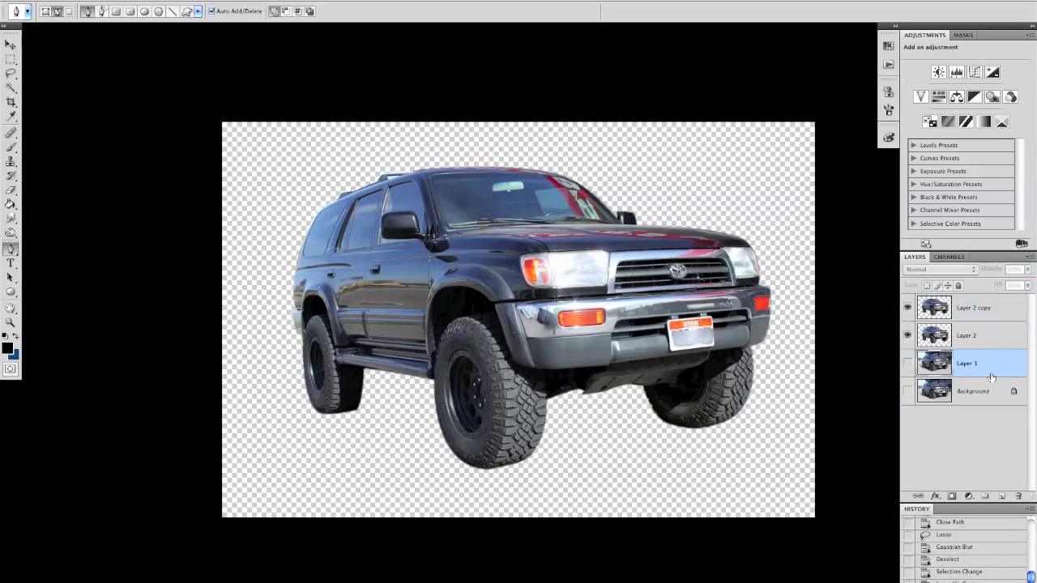
left_click(1002, 496)
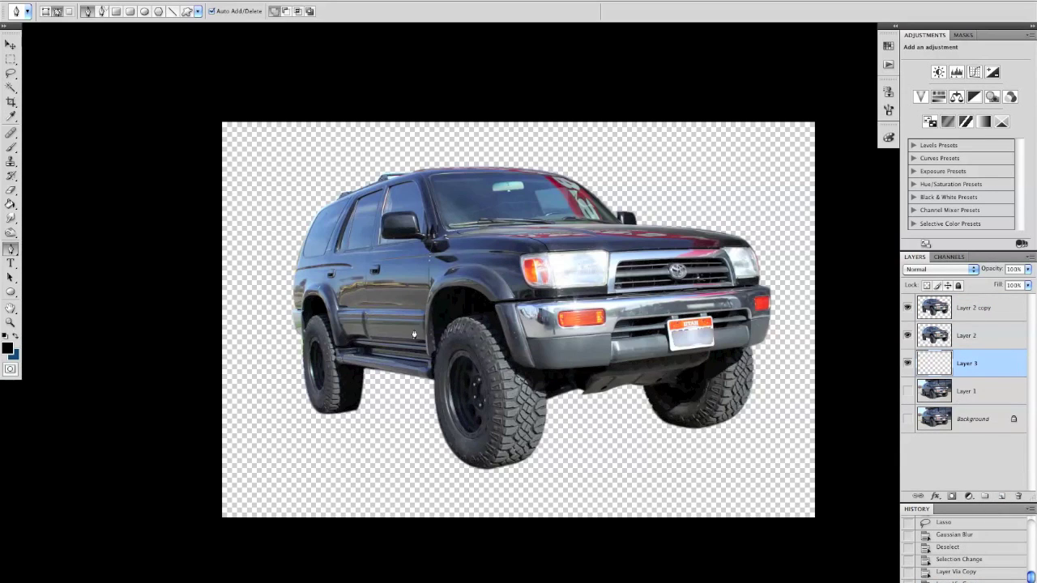
Step: Fill Layer 3 with black, hide Layer 2 copy, and load the SUV selection from Layer 2
key("g")
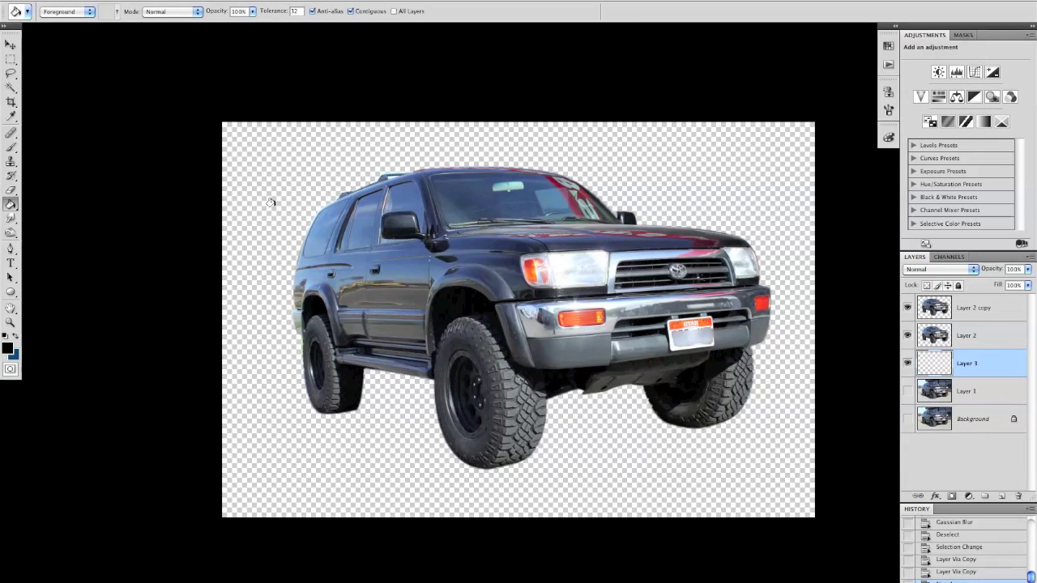
left_click(289, 178)
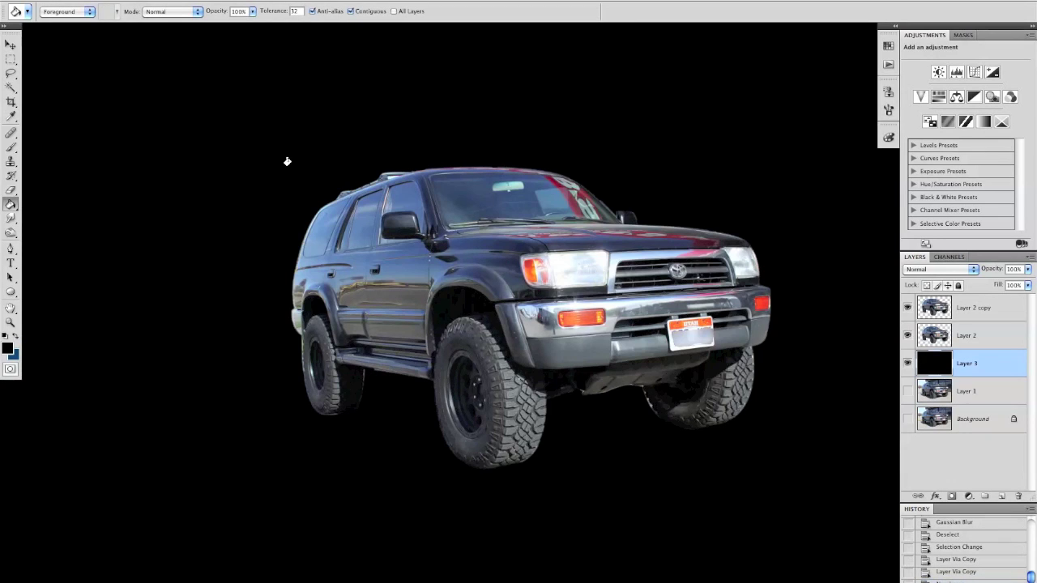
left_click(907, 309)
left_click(992, 336)
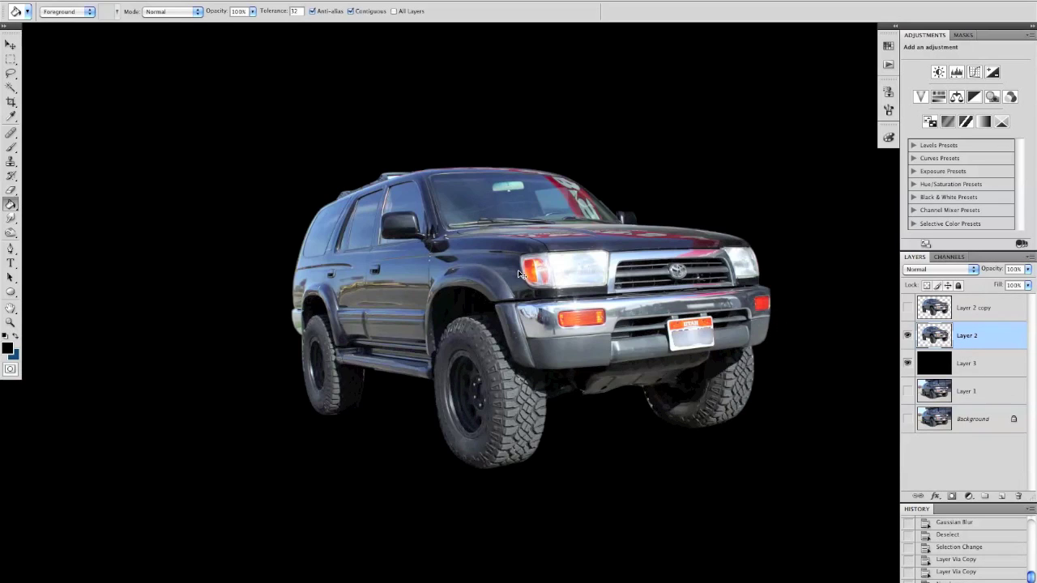
left_click(936, 338, "ctrl")
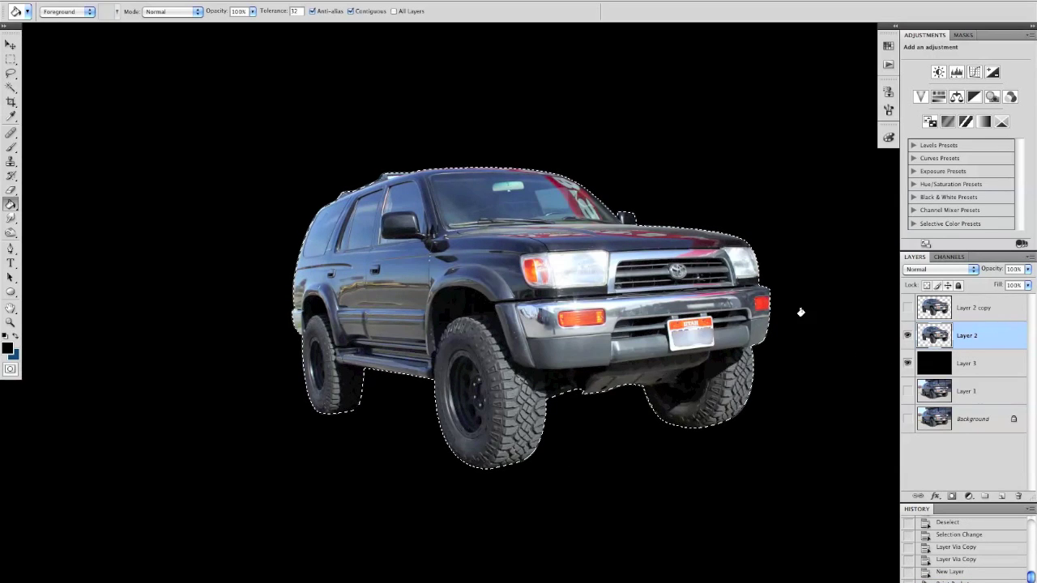
Step: Paint the selected SUV on Layer 2 solid white with the brush, then deselect
key("b")
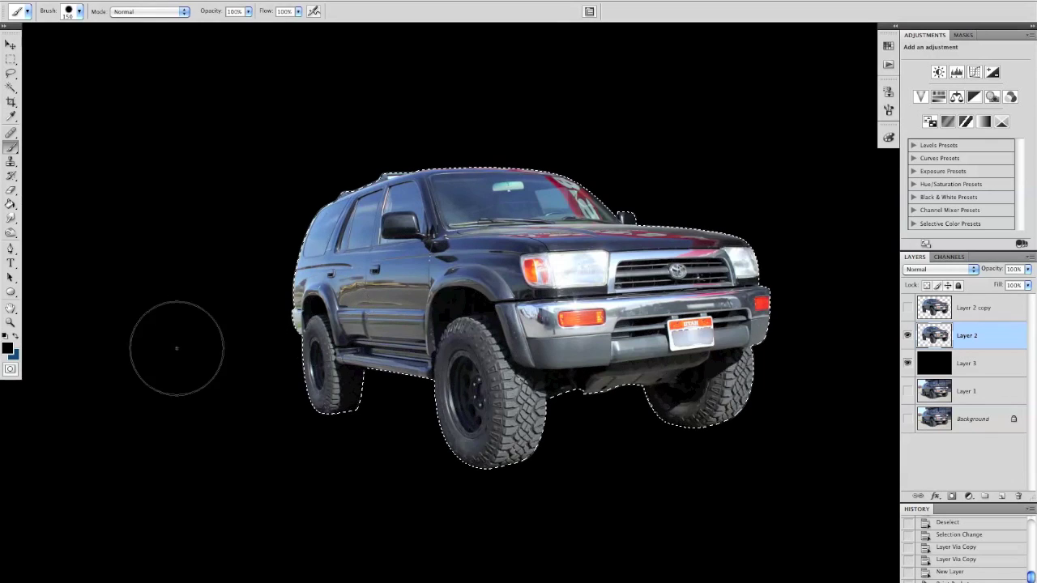
key("d")
key("x")
mouse_move(393, 212)
left_mouse_down()
mouse_move(474, 178)
mouse_move(397, 402)
mouse_move(619, 316)
left_mouse_up()
left_click_drag(724, 285, 721, 435)
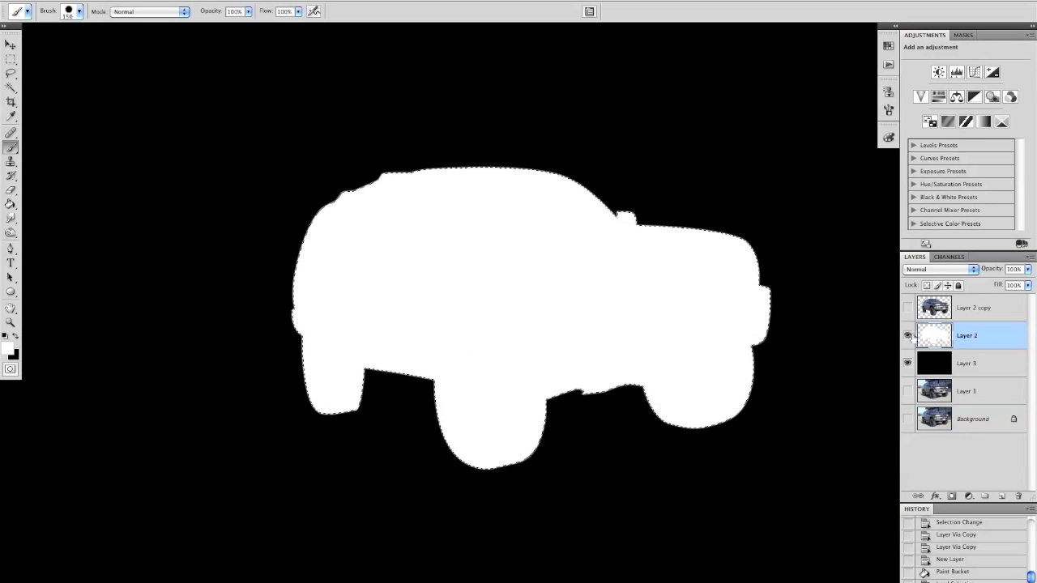
left_click(788, 348)
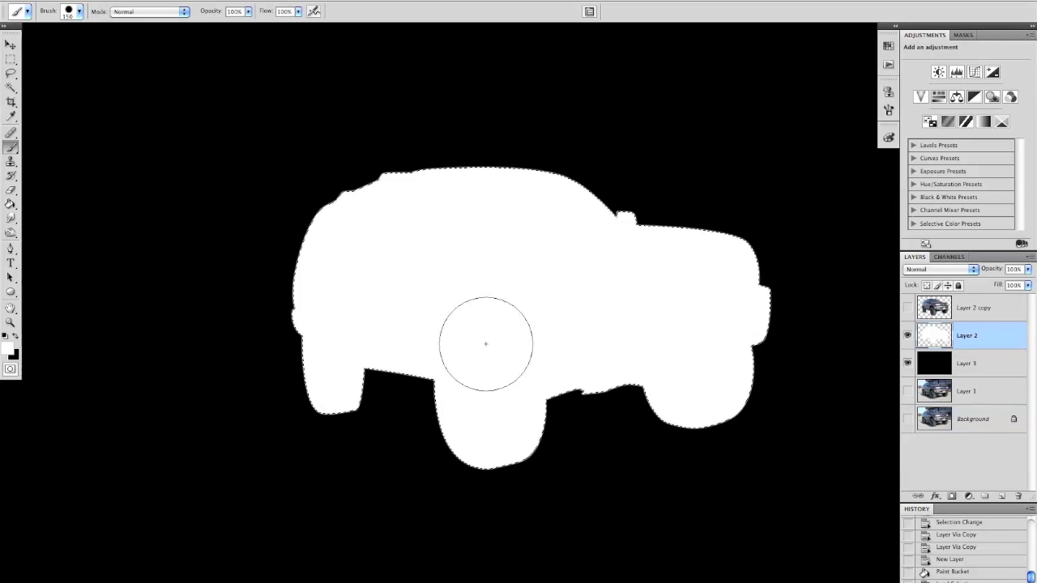
key("ctrl+d")
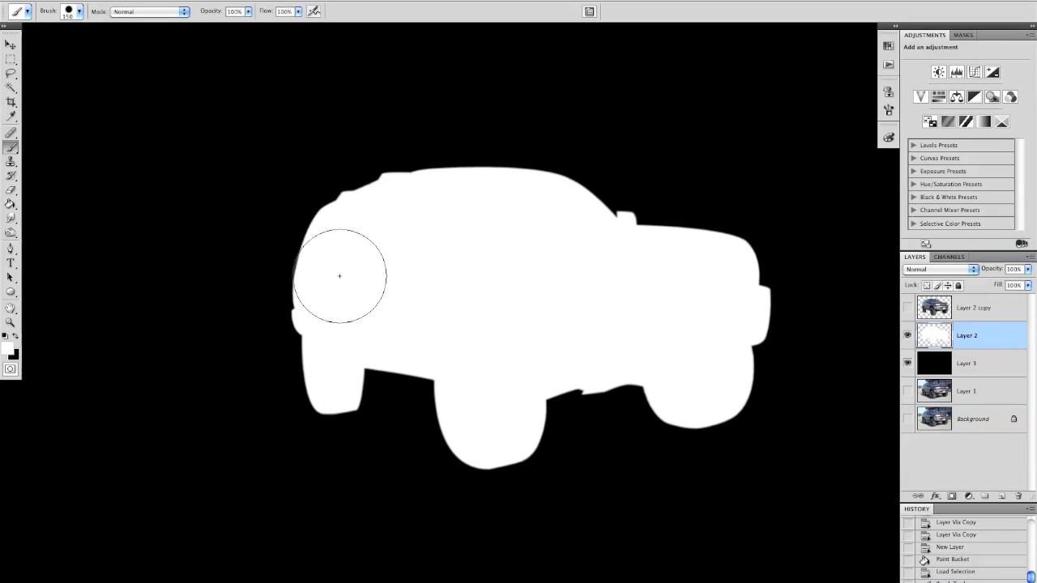
Step: Apply a 6.6-pixel Gaussian Blur to the white silhouette and show Layer 2 copy again
left_click(267, 1)
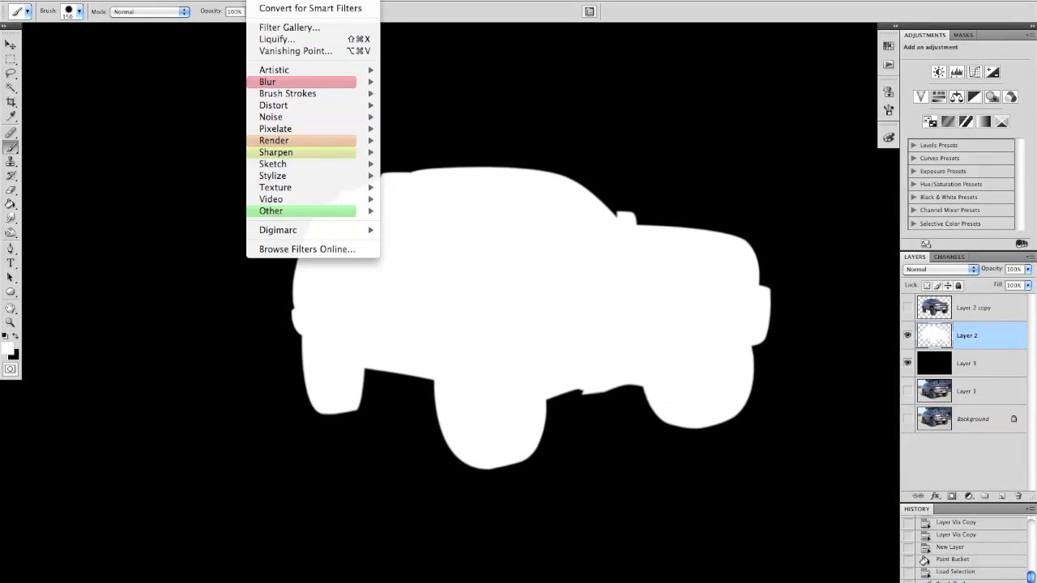
mouse_move(338, 91)
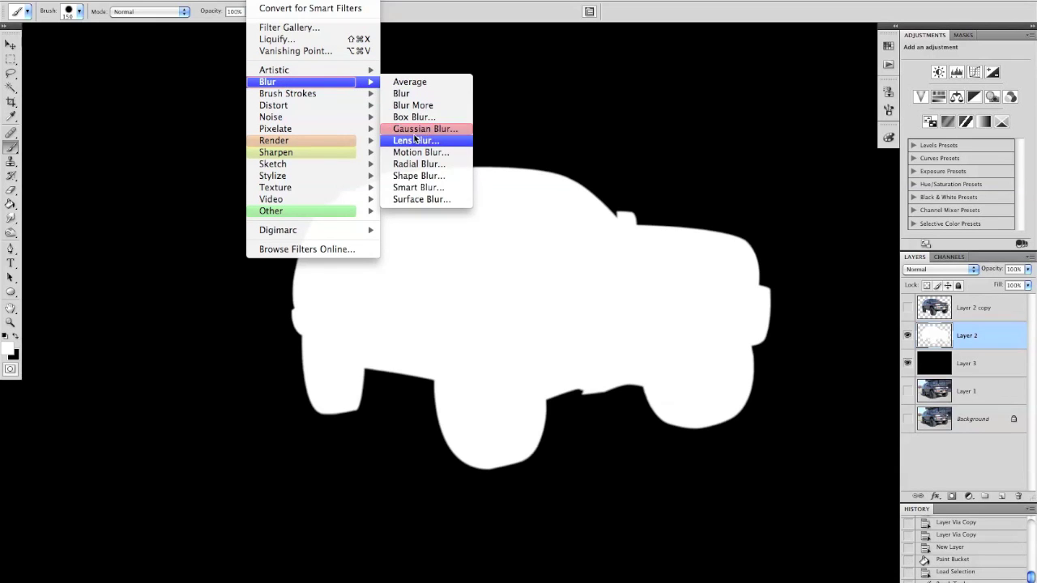
left_click(433, 126)
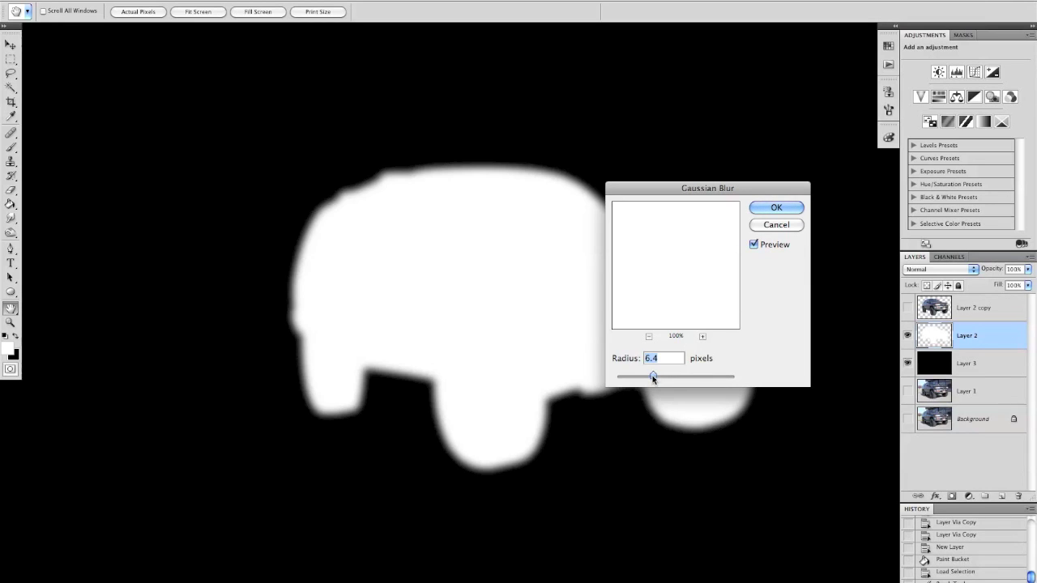
left_click_drag(650, 379, 653, 379)
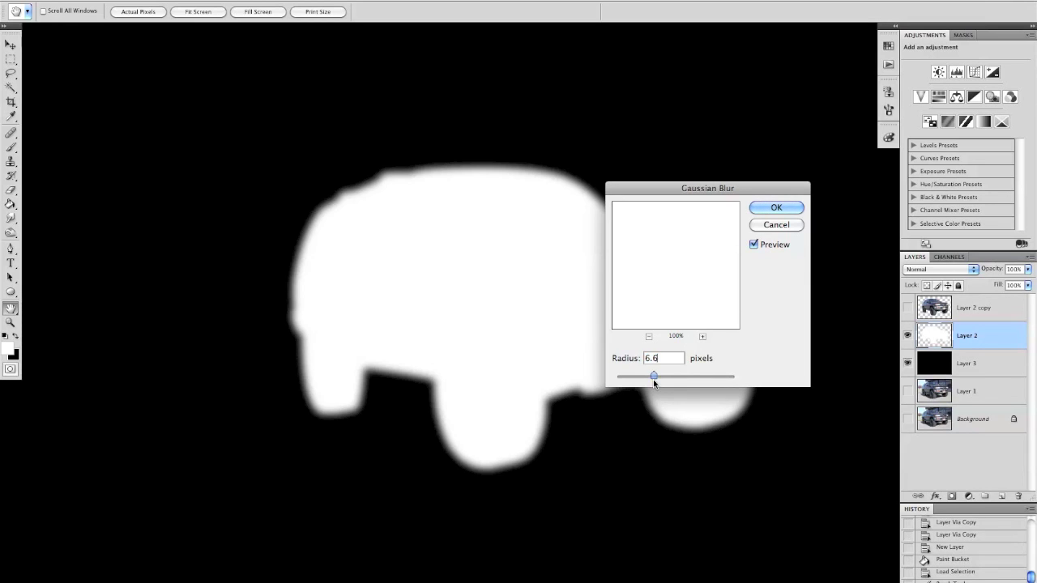
left_click(776, 208)
key("b")
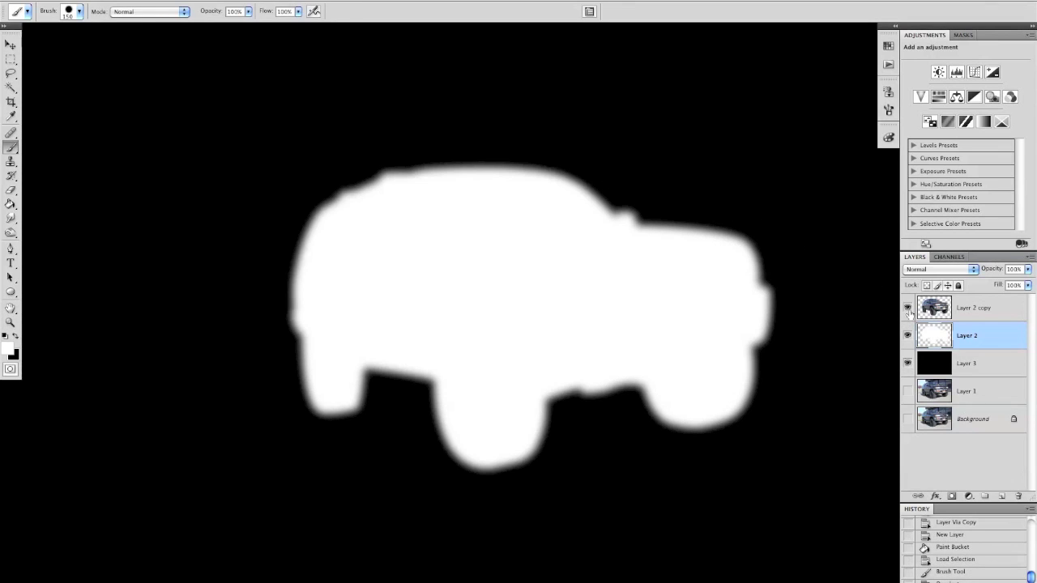
left_click(907, 309)
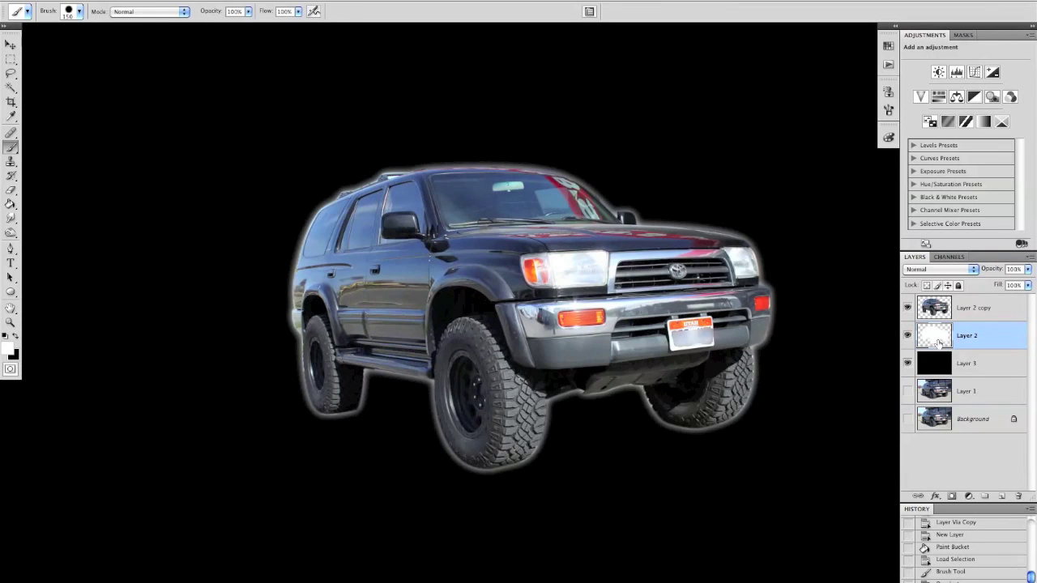
Step: Blur Layer 2's white glow again with a 12.5-pixel Gaussian Blur to widen the halo
left_click(267, 1)
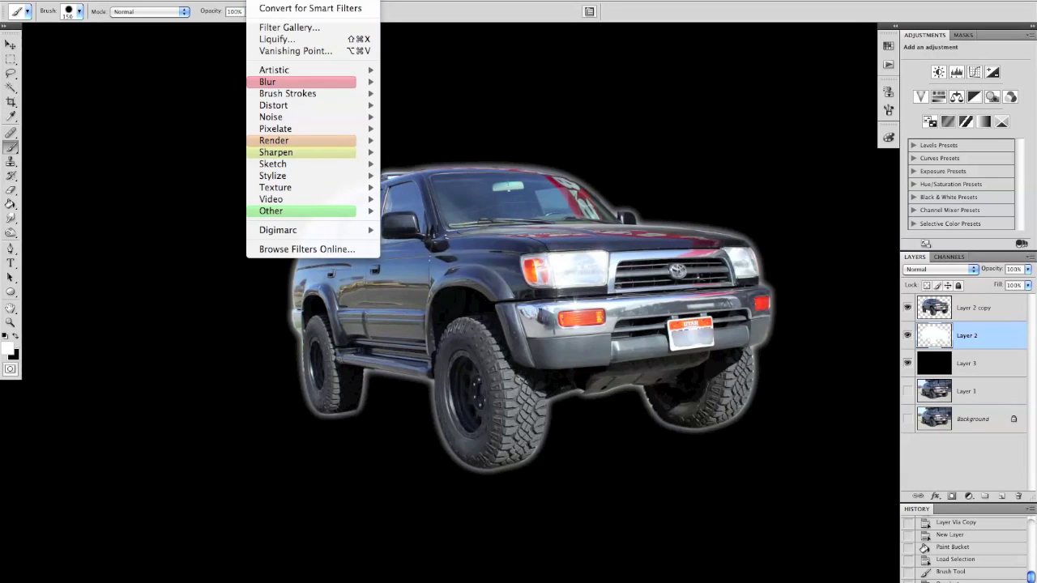
mouse_move(294, 82)
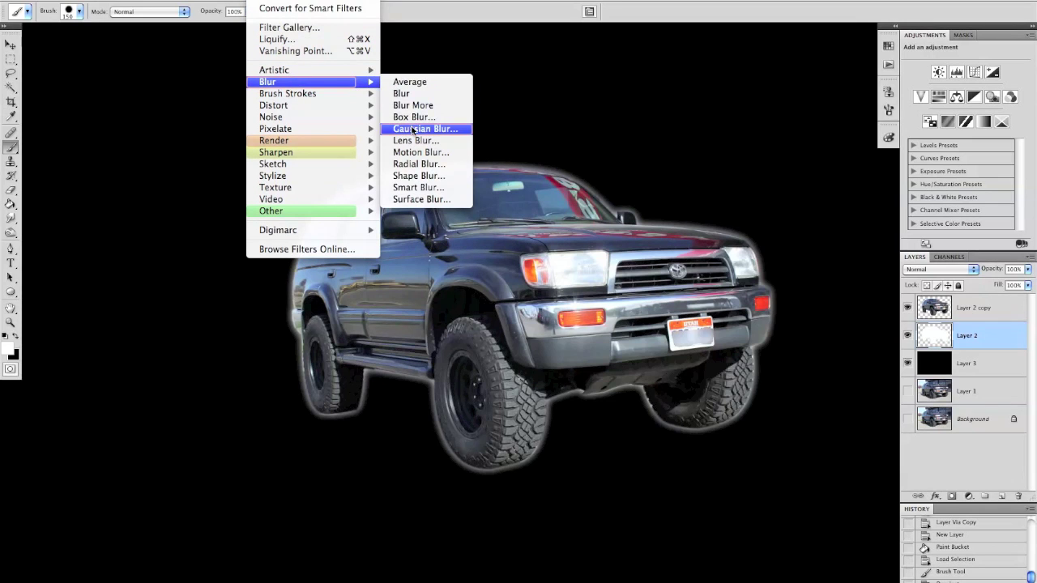
left_click(413, 130)
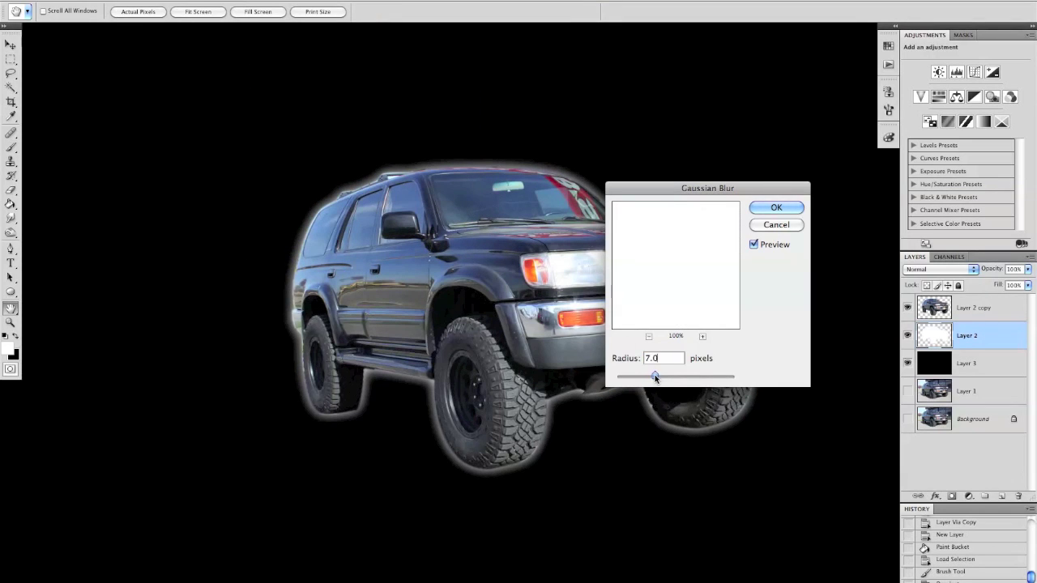
left_click_drag(654, 375, 665, 374)
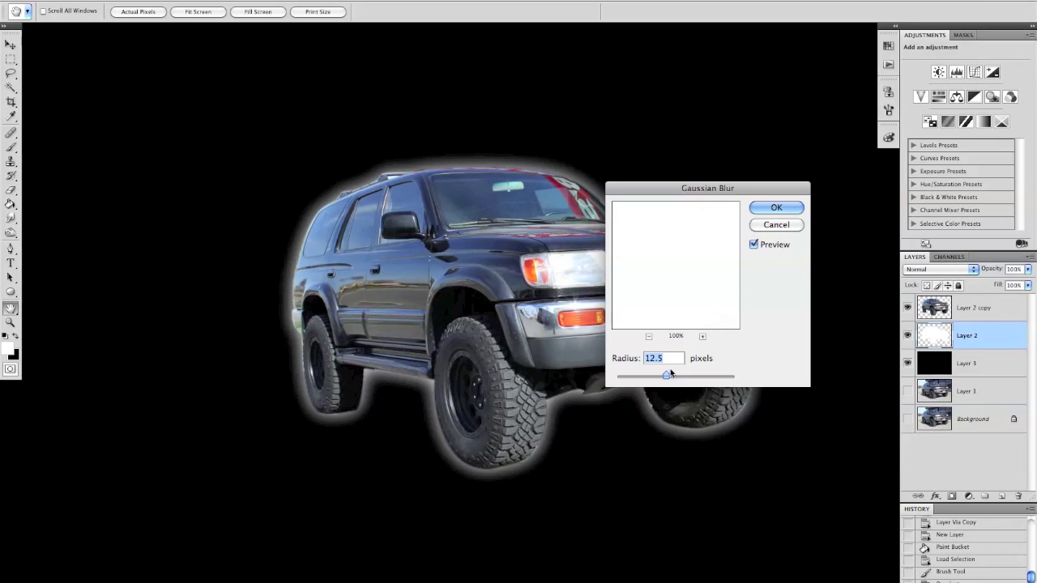
left_click(776, 207)
key("b")
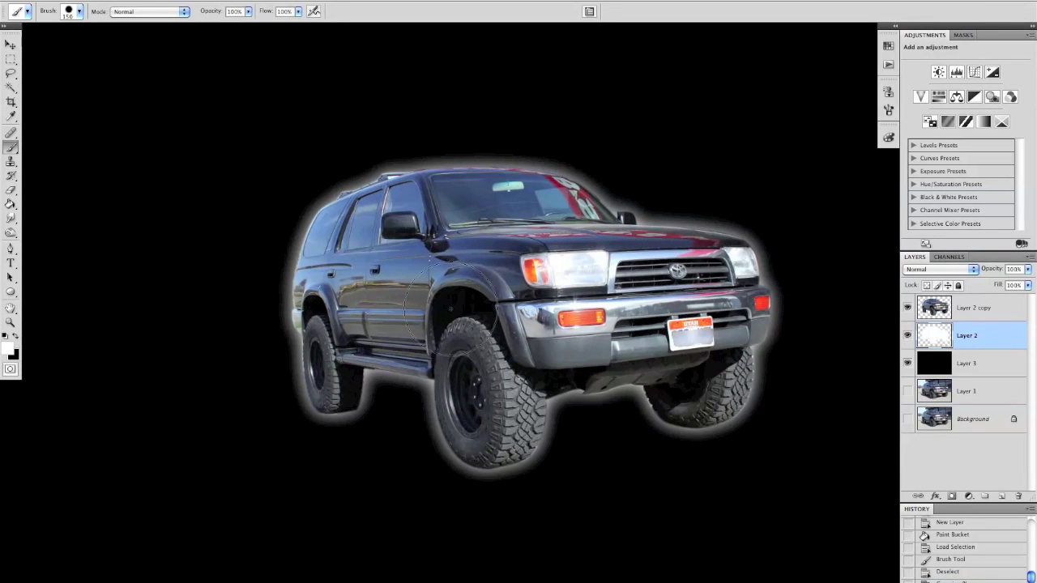
Step: Refill Layer 3's black background with a dark indigo swatch colour
left_click(968, 363)
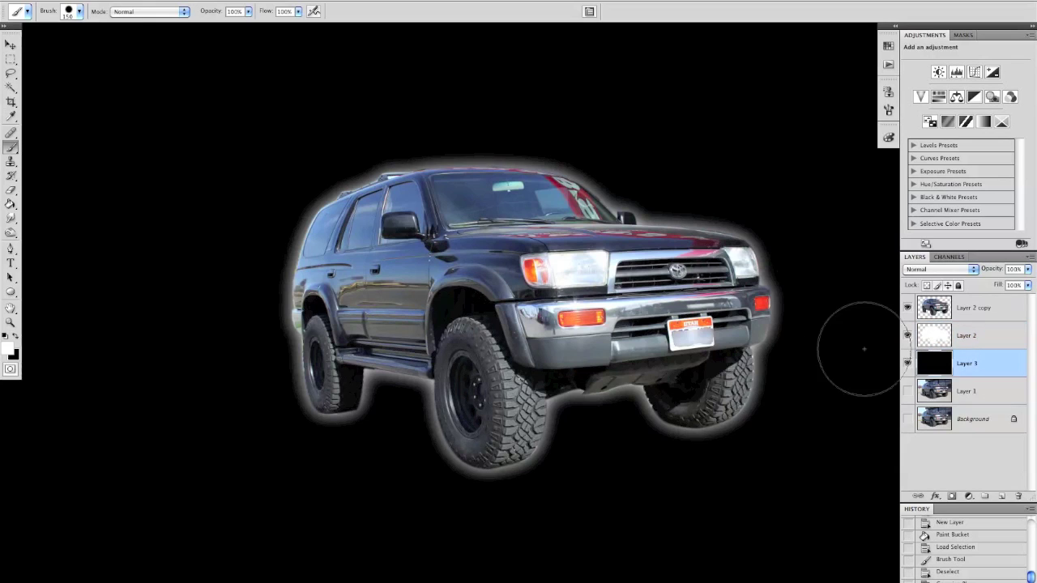
key("g")
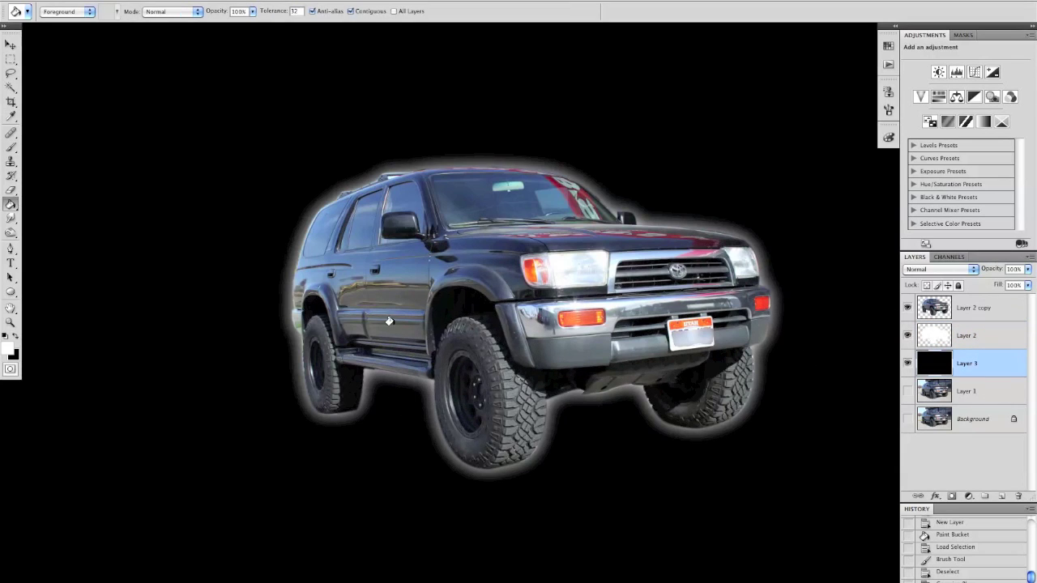
left_click(888, 46)
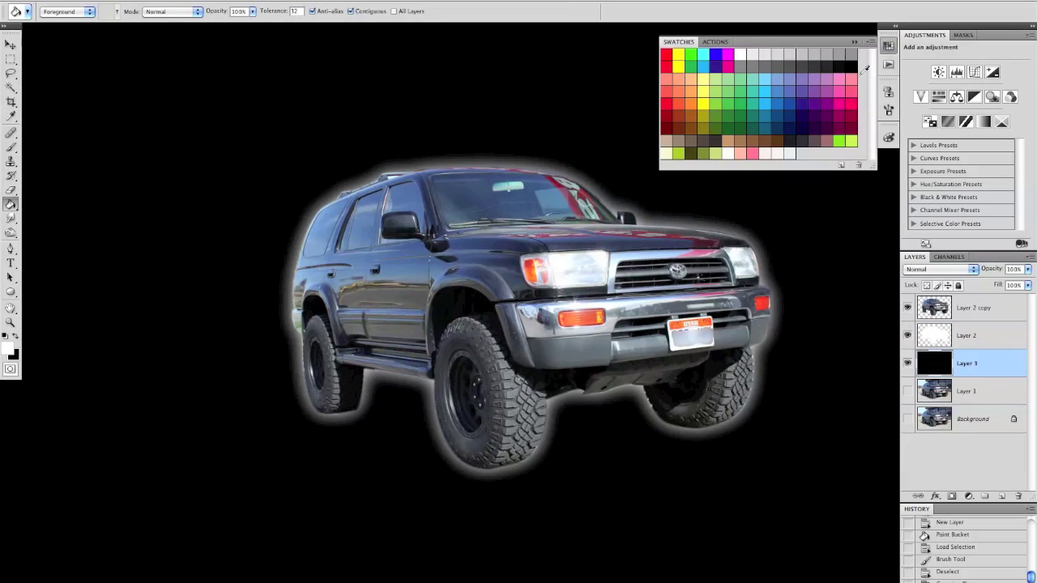
left_click(796, 110)
left_click(306, 334)
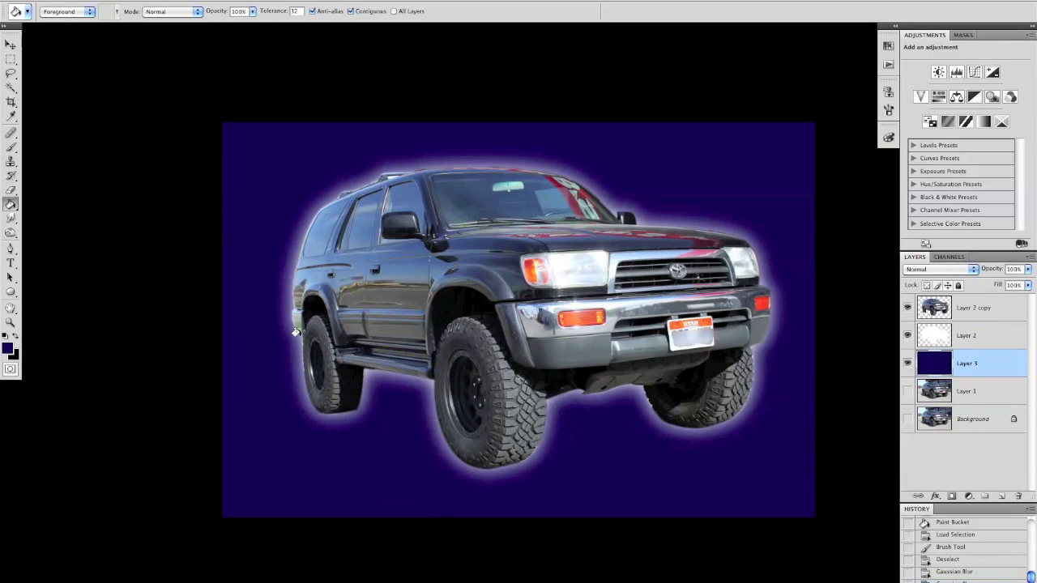